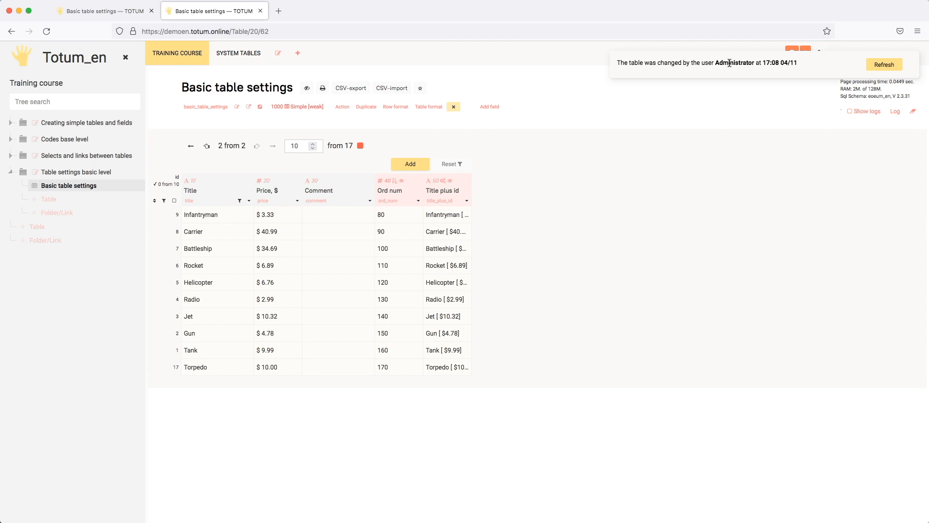
# - Refresh the table, then change Infantryman's comment to 2 in the first tab
pyautogui.click(876, 64)
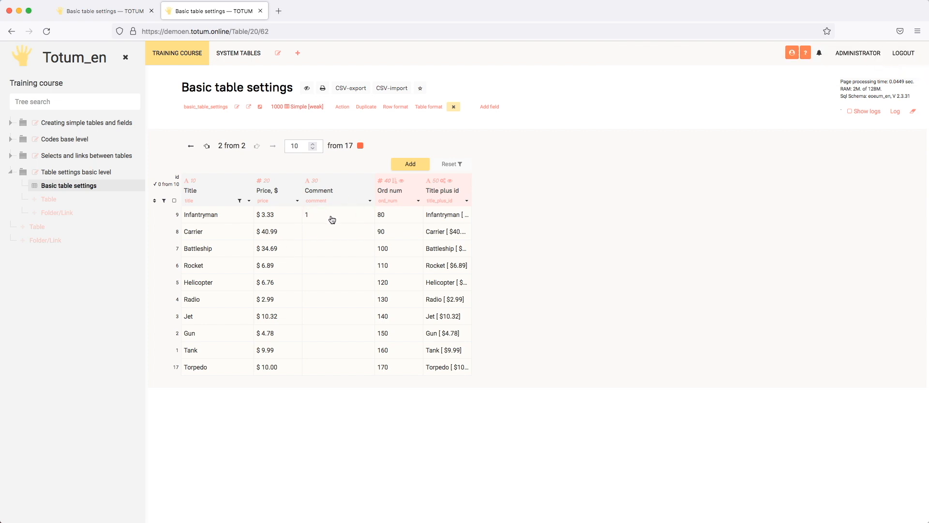
pyautogui.click(122, 16)
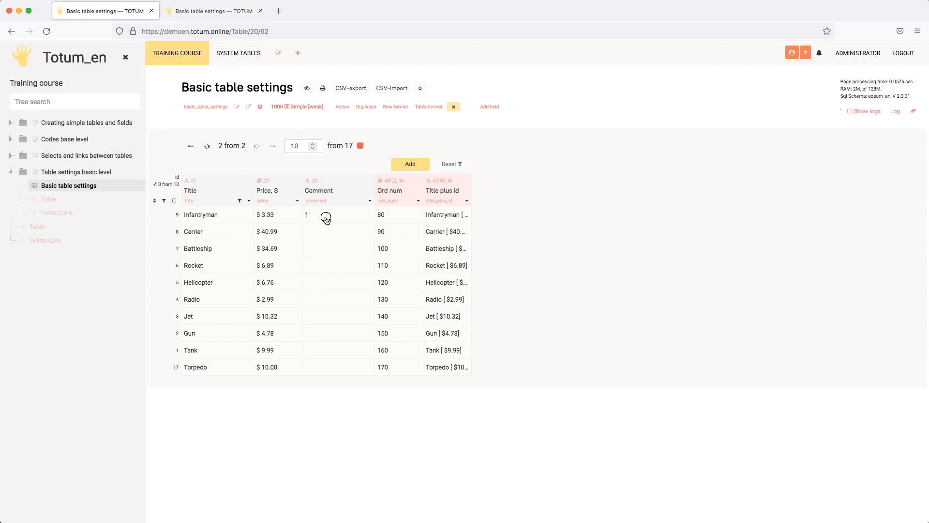
pyautogui.doubleClick(325, 215)
pyautogui.write('2')
pyautogui.press('Return')
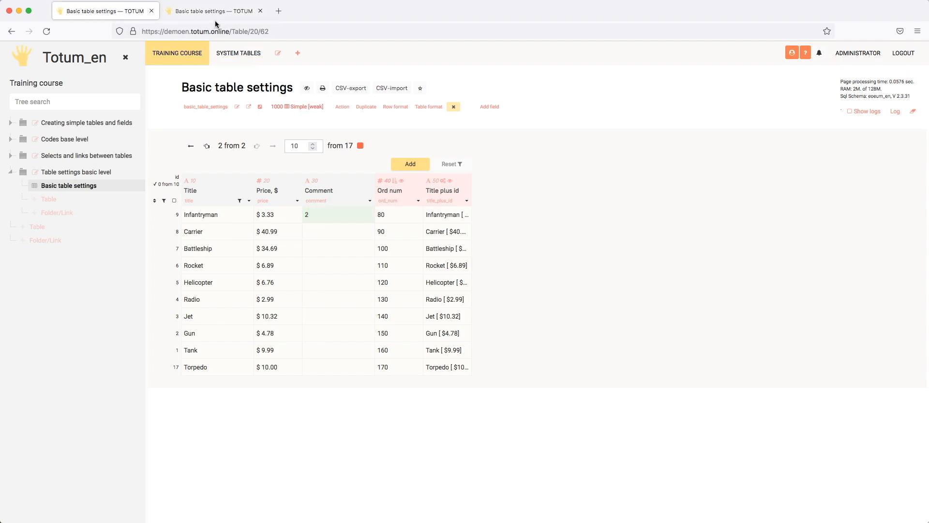
pyautogui.click(214, 17)
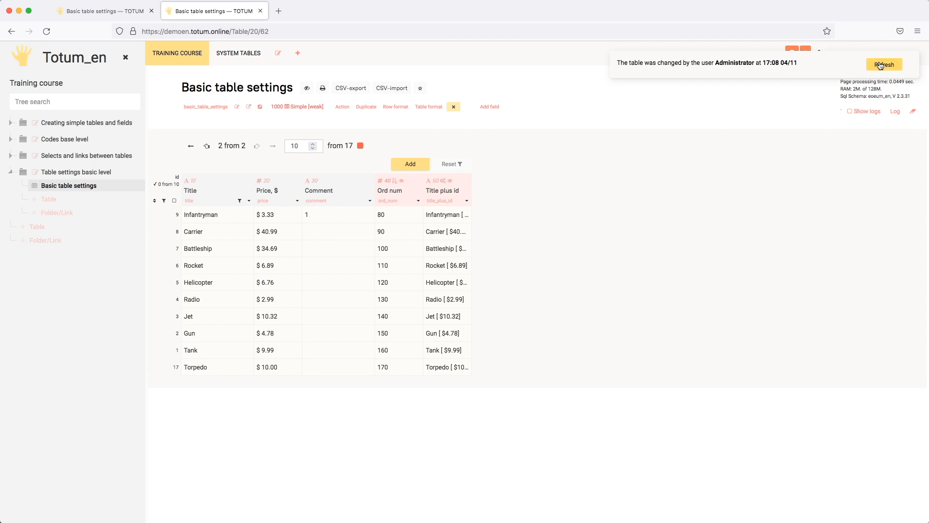
# - Set Carrier's comment to 2
pyautogui.doubleClick(338, 231)
pyautogui.write('2')
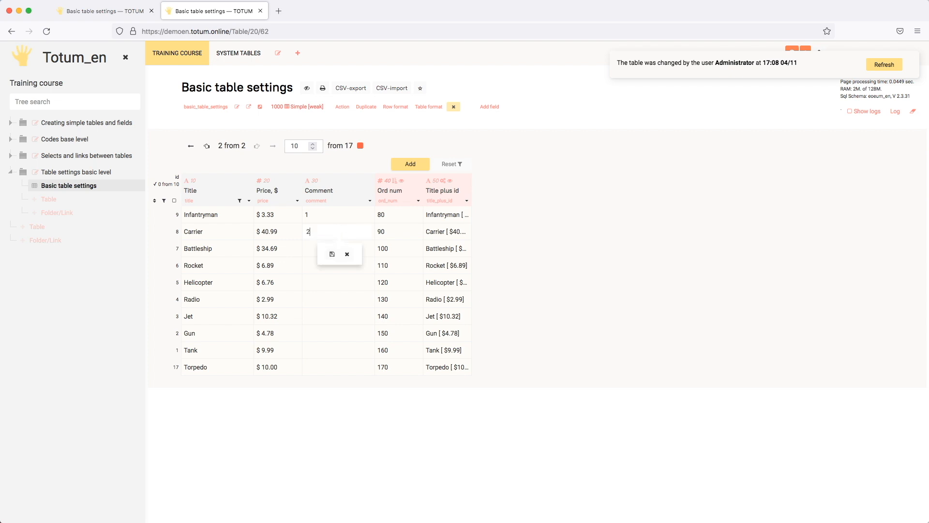
pyautogui.press('Return')
# - Refresh the table in both tabs so each shows the Infantryman and Carrier comments
pyautogui.click(117, 15)
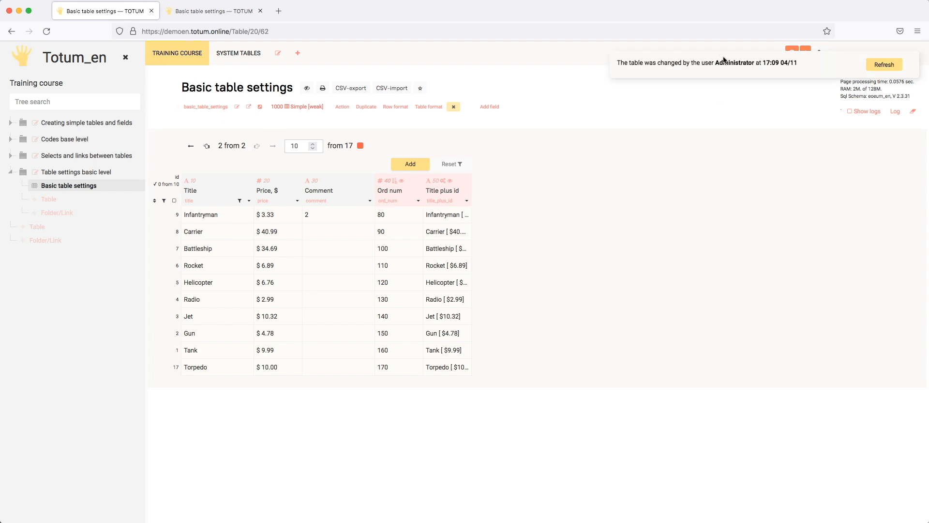
pyautogui.click(883, 65)
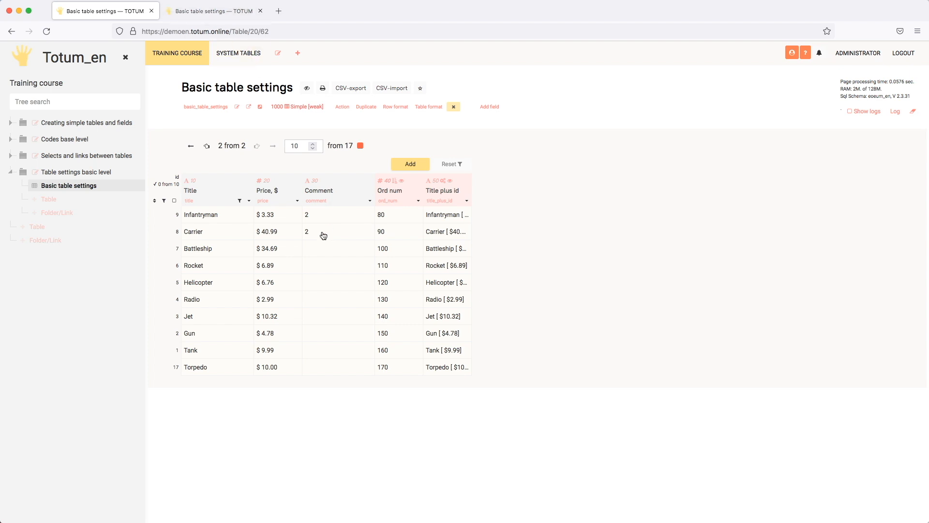
pyautogui.click(216, 15)
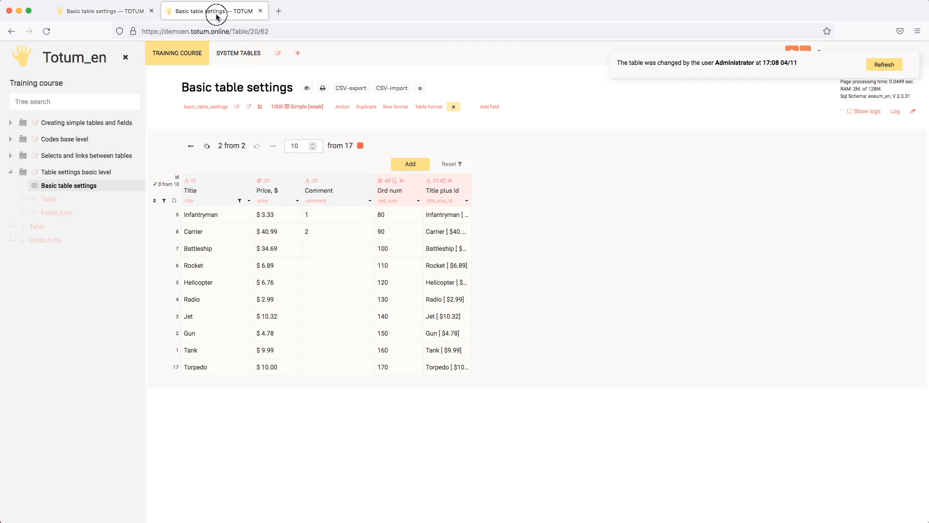
pyautogui.click(885, 65)
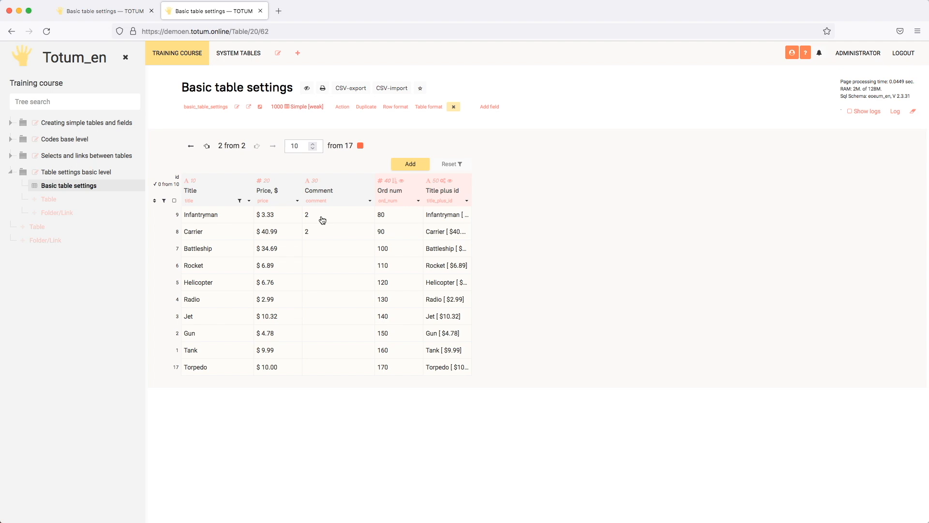
pyautogui.click(126, 15)
pyautogui.click(201, 16)
# - Change the table's Actually setting from Weak to Strong and save the settings
pyautogui.click(237, 106)
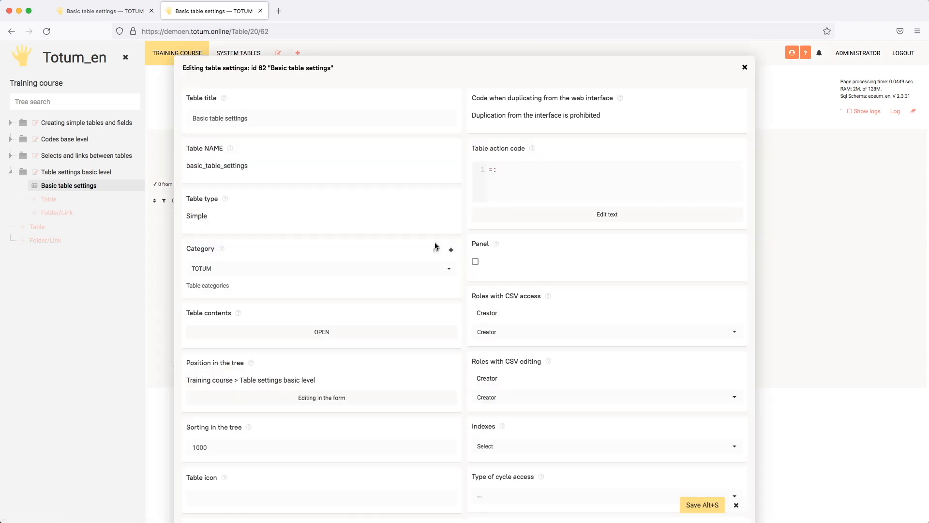
pyautogui.scroll(-10, 436, 247)
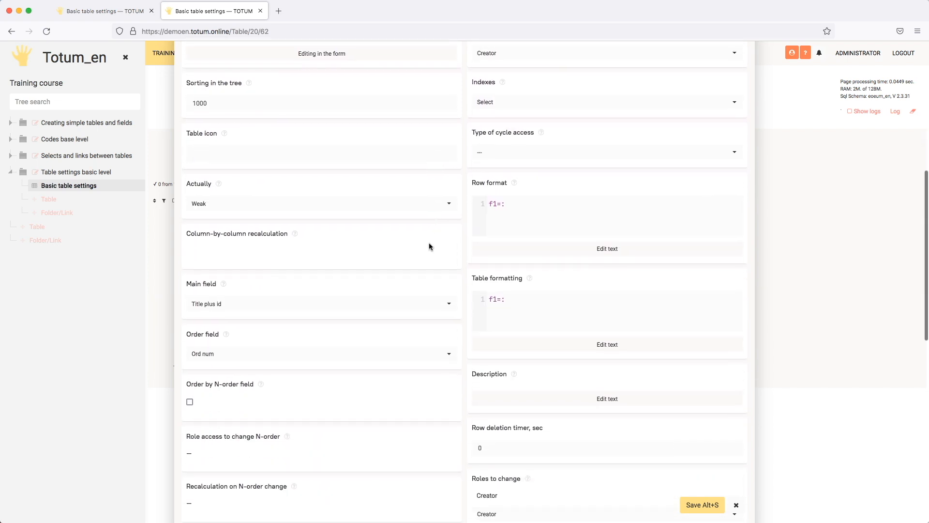
pyautogui.click(249, 205)
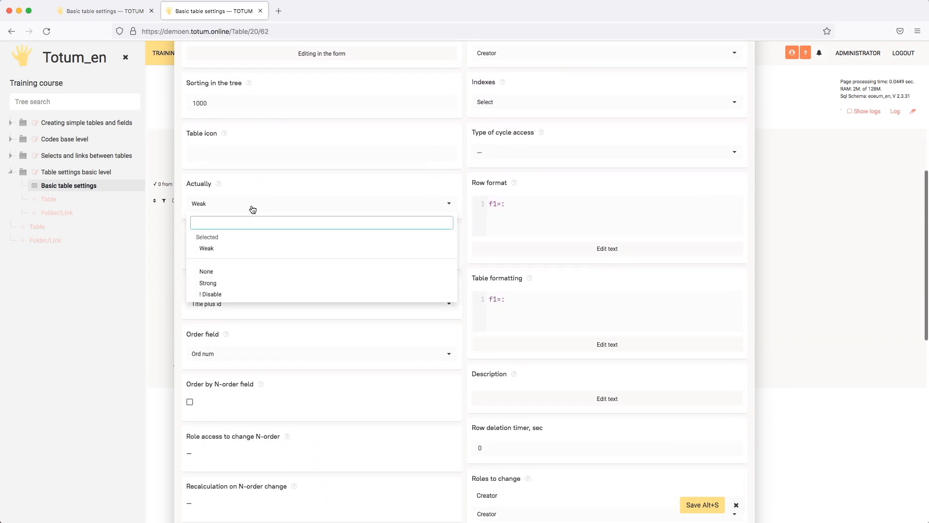
pyautogui.click(236, 284)
pyautogui.click(703, 505)
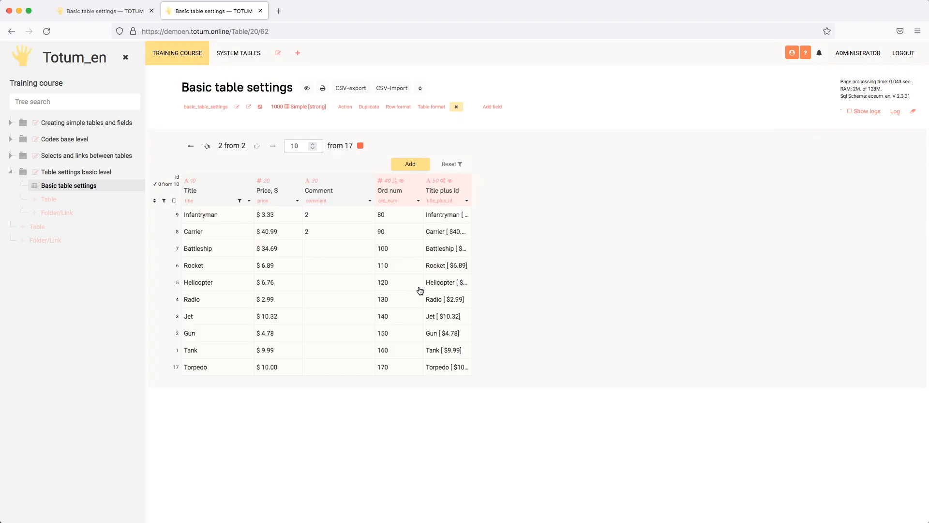
# - In the first tab, set Battleship's comment to 3
pyautogui.click(119, 10)
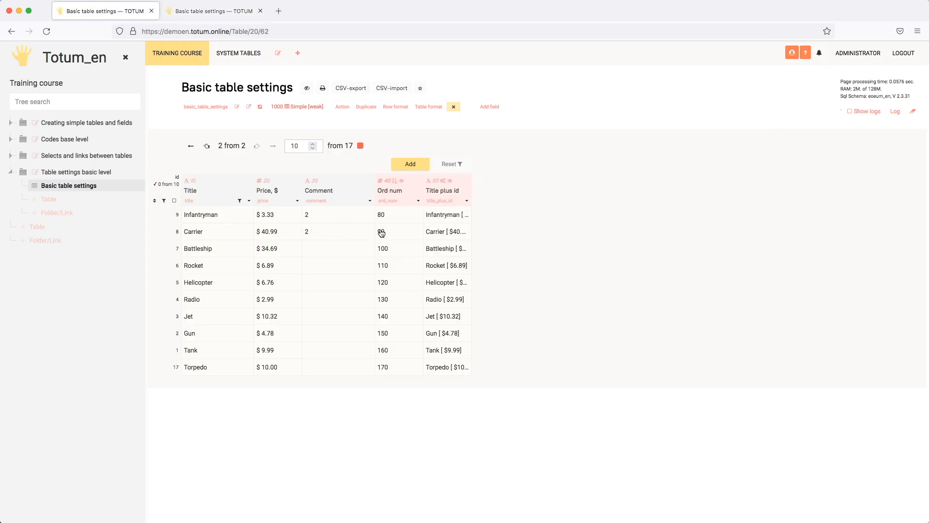
pyautogui.doubleClick(326, 249)
pyautogui.write('3')
pyautogui.press('Return')
# - In the second tab, dismiss the table-changed warning and set Rocket's comment to 4
pyautogui.click(208, 11)
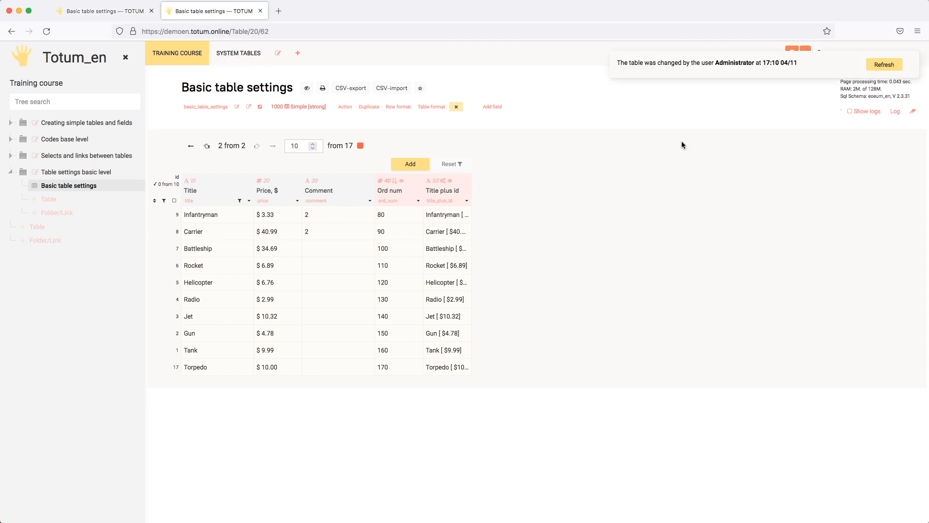
pyautogui.doubleClick(321, 267)
pyautogui.press('Return')
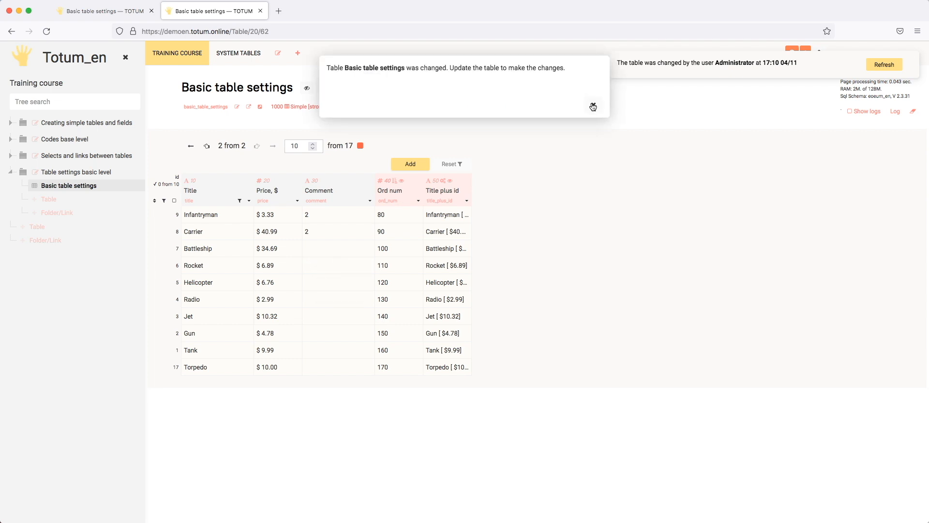
pyautogui.click(592, 106)
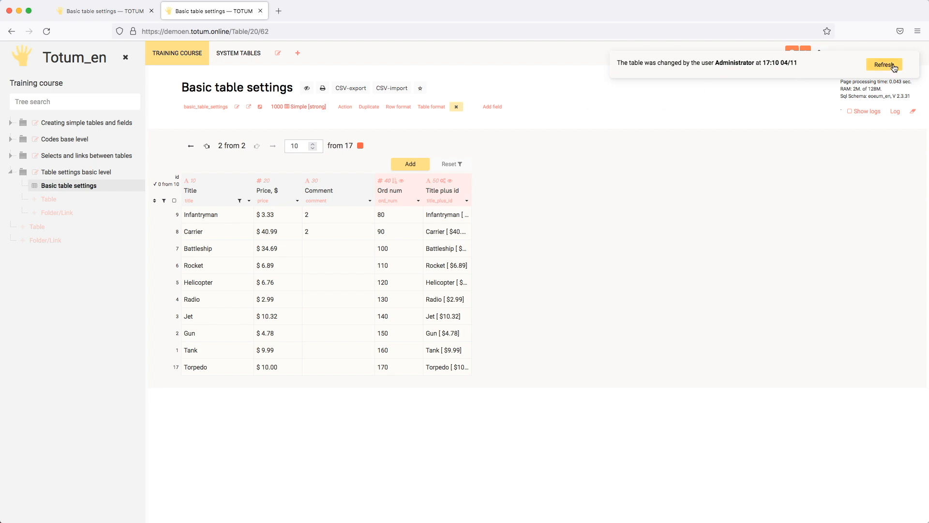
pyautogui.doubleClick(329, 265)
pyautogui.write('4')
pyautogui.press('Return')
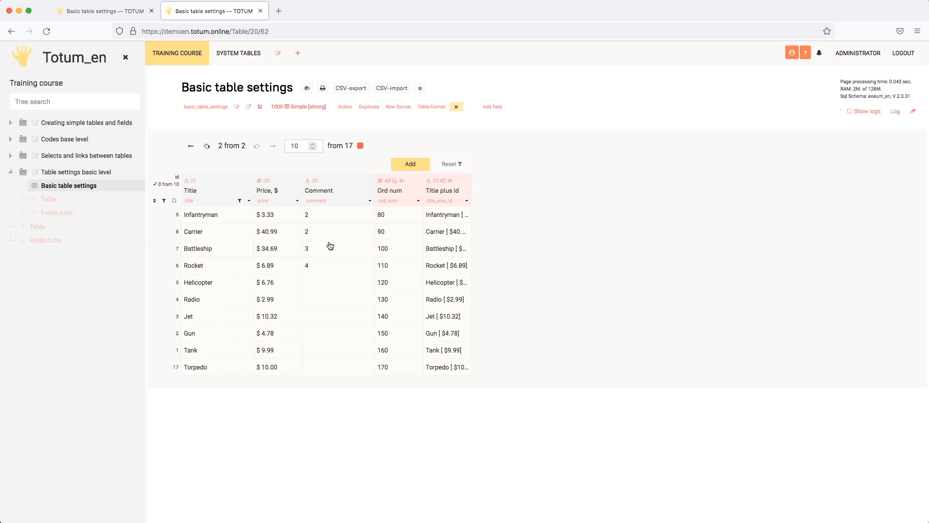
# - Set the table's Actually setting to None, save, and return to the first tab
pyautogui.click(237, 106)
pyautogui.scroll(-4, 414, 245)
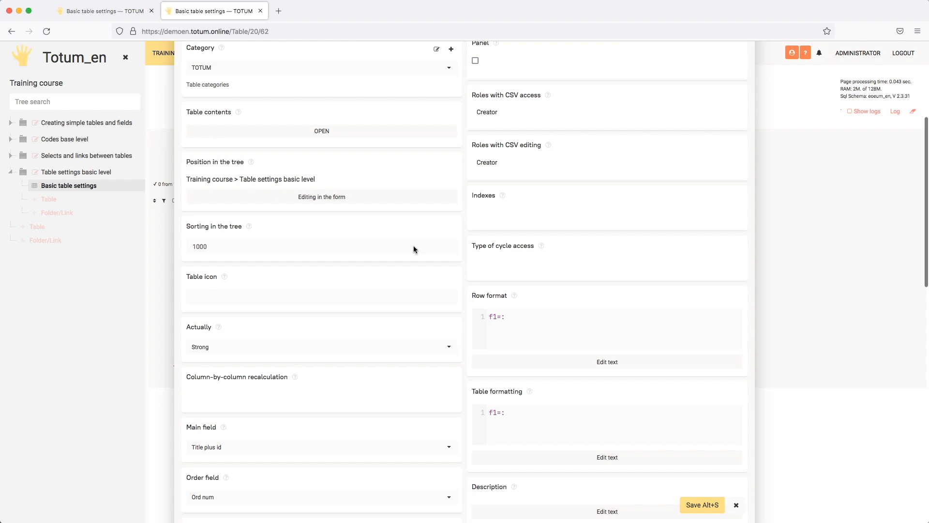
pyautogui.scroll(-1, 295, 288)
pyautogui.click(271, 310)
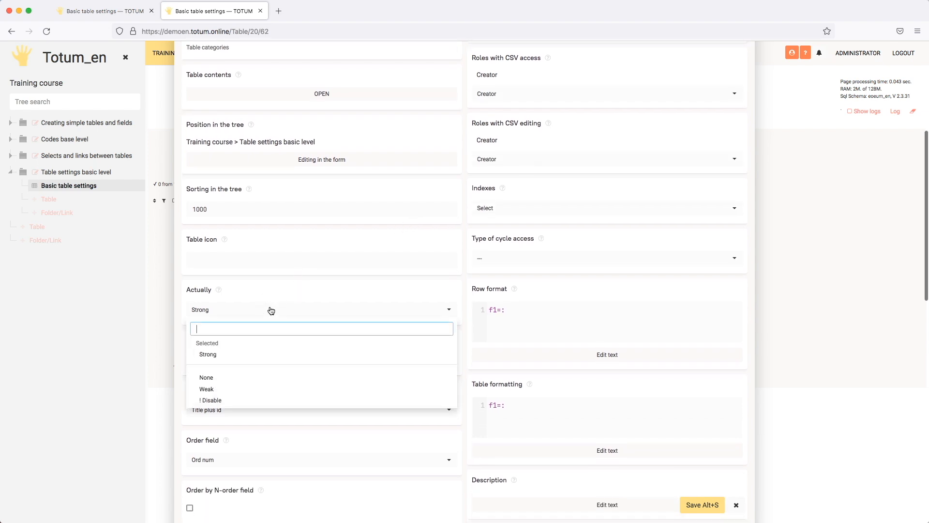
pyautogui.click(217, 377)
pyautogui.click(702, 504)
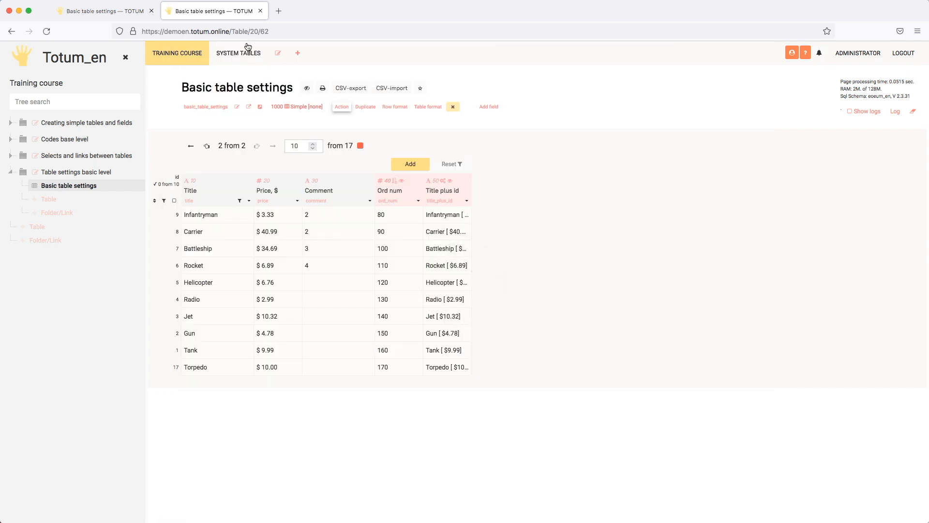
pyautogui.click(111, 10)
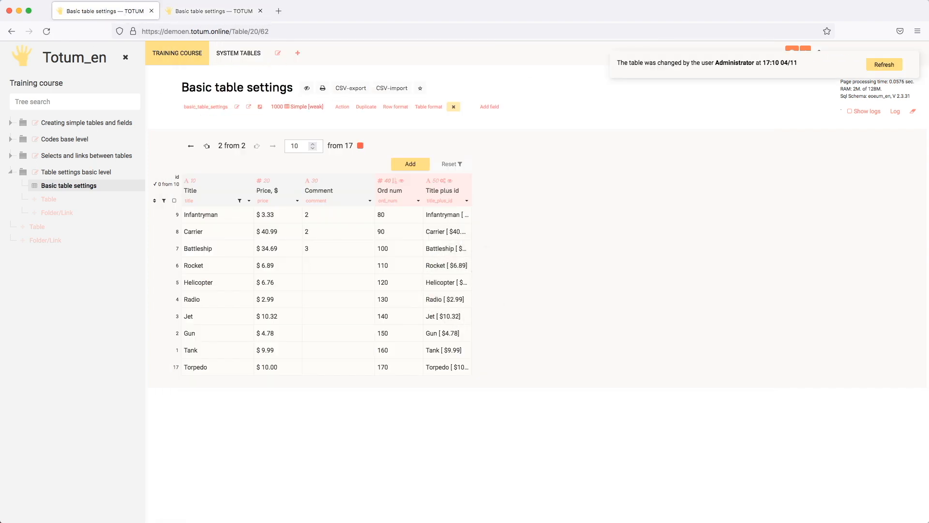
# - Comment Helicopter 5 in the refreshed first tab and Radio 6 in the second tab
pyautogui.click(47, 31)
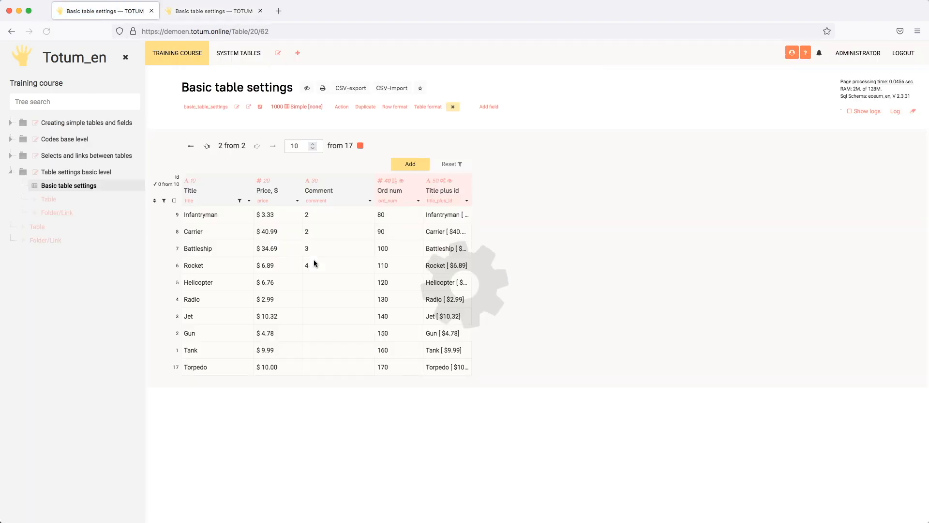
pyautogui.doubleClick(320, 284)
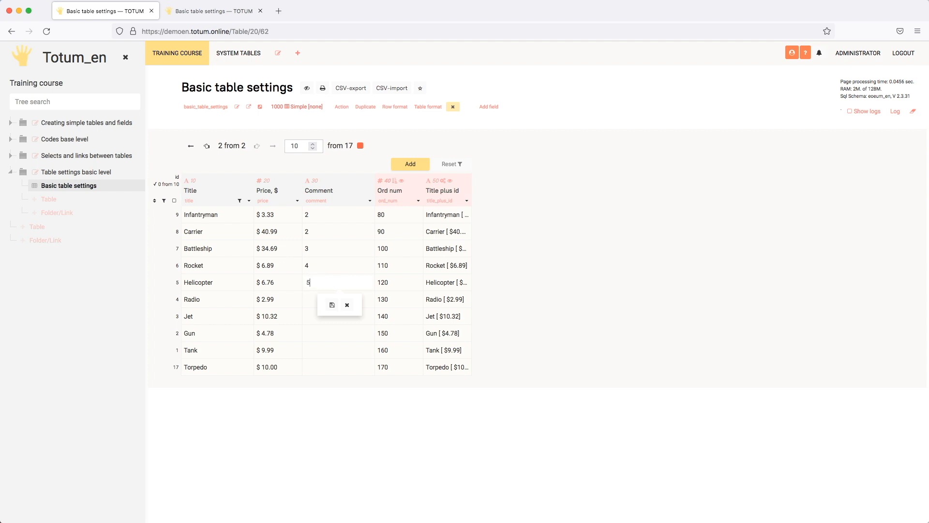
pyautogui.write('5')
pyautogui.press('Return')
pyautogui.click(211, 15)
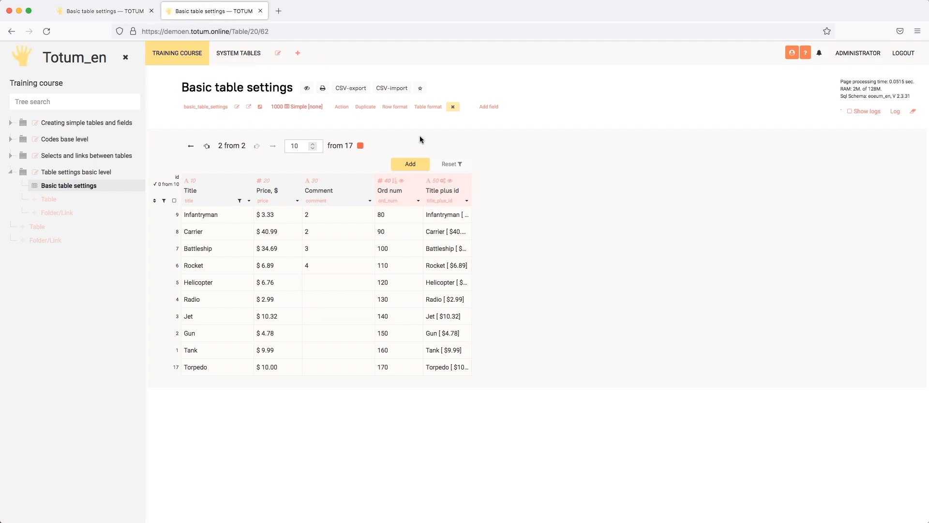
pyautogui.doubleClick(334, 300)
pyautogui.write('6')
pyautogui.press('Return')
# - Set the table's Actually setting to Disable and save the settings
pyautogui.click(237, 107)
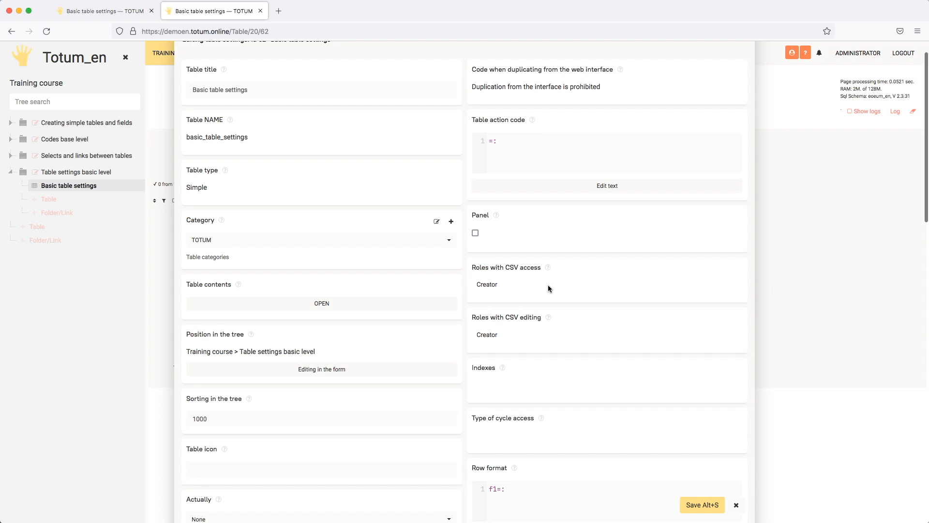
pyautogui.scroll(-3, 542, 284)
pyautogui.scroll(-3, 369, 292)
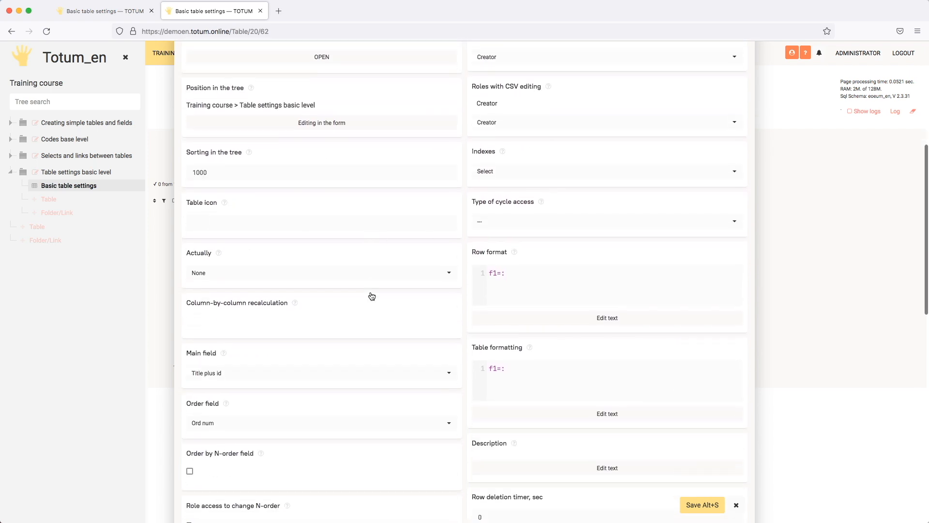
pyautogui.click(302, 279)
pyautogui.click(231, 361)
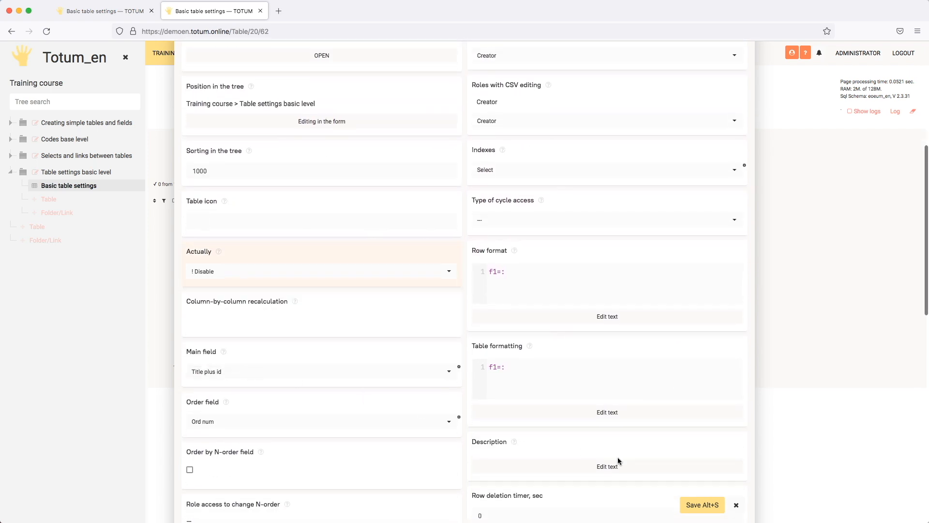
pyautogui.click(689, 503)
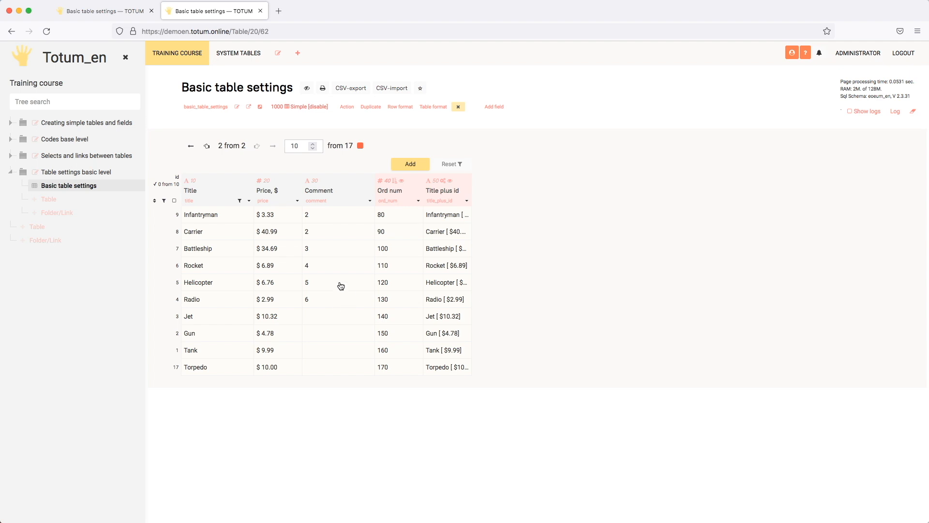